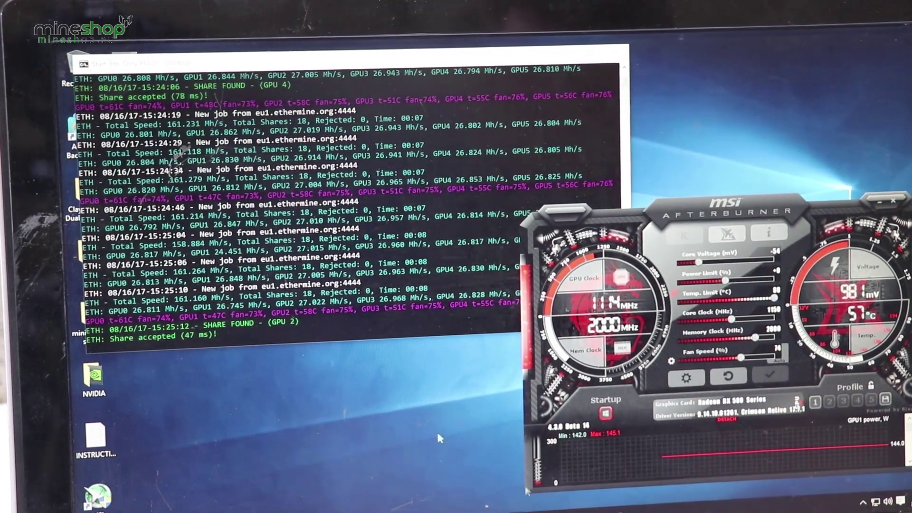
{"action": "left_click", "coordinate": [342, 63]}
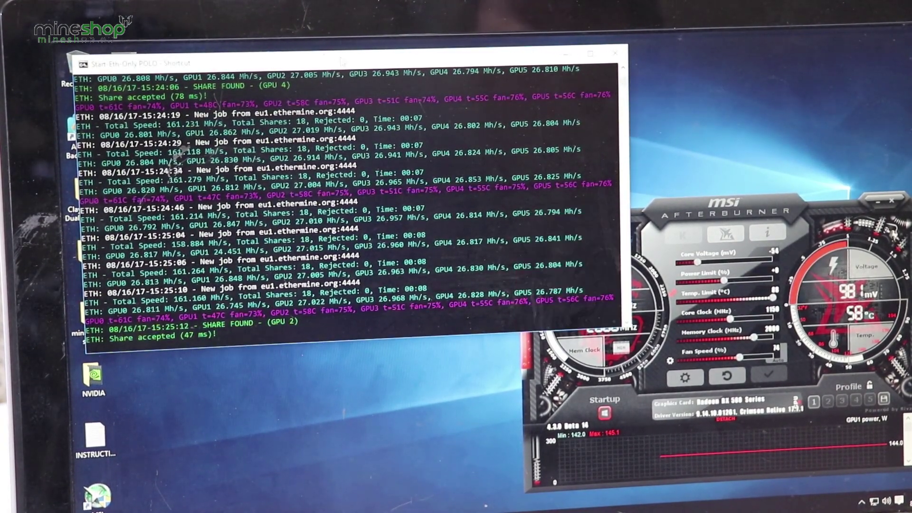
{"action": "left_click_drag", "start_coordinate": [342, 63], "coordinate": [591, 57]}
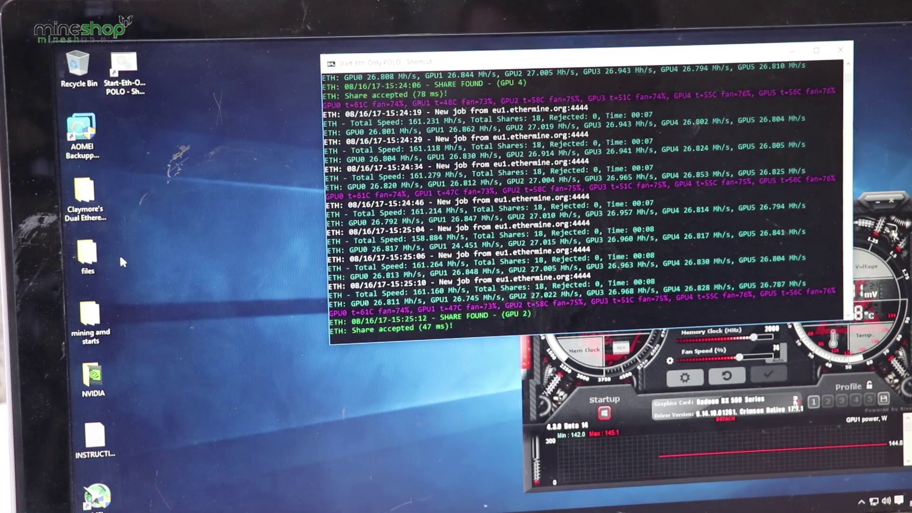
{"action": "double_click", "coordinate": [88, 255]}
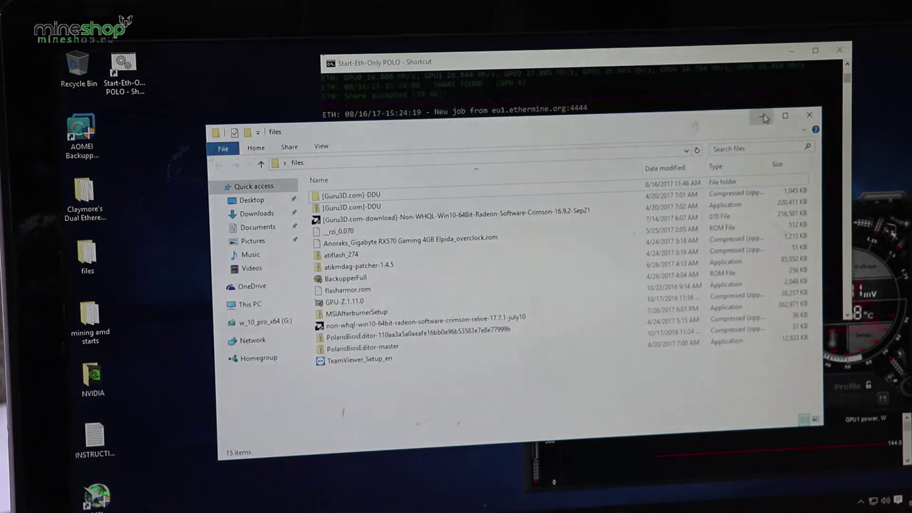
{"action": "left_click", "coordinate": [763, 116]}
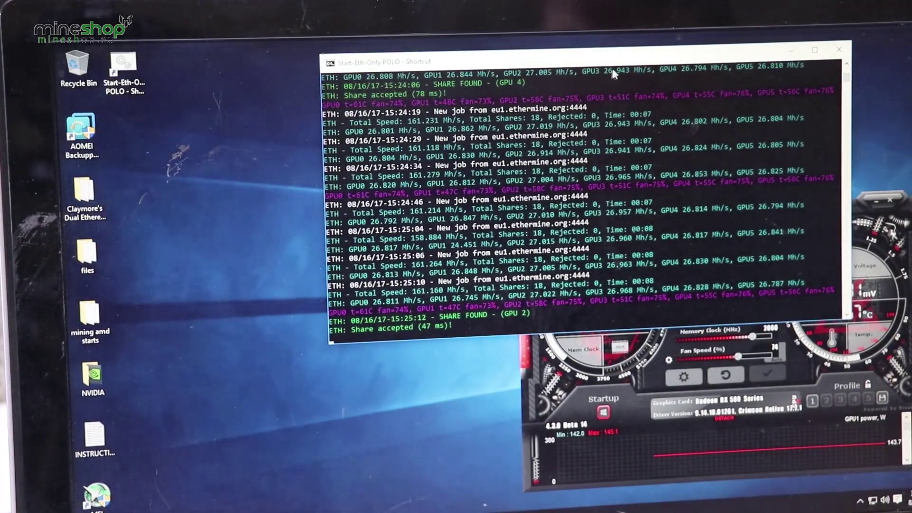
{"action": "left_click_drag", "start_coordinate": [648, 62], "coordinate": [413, 57]}
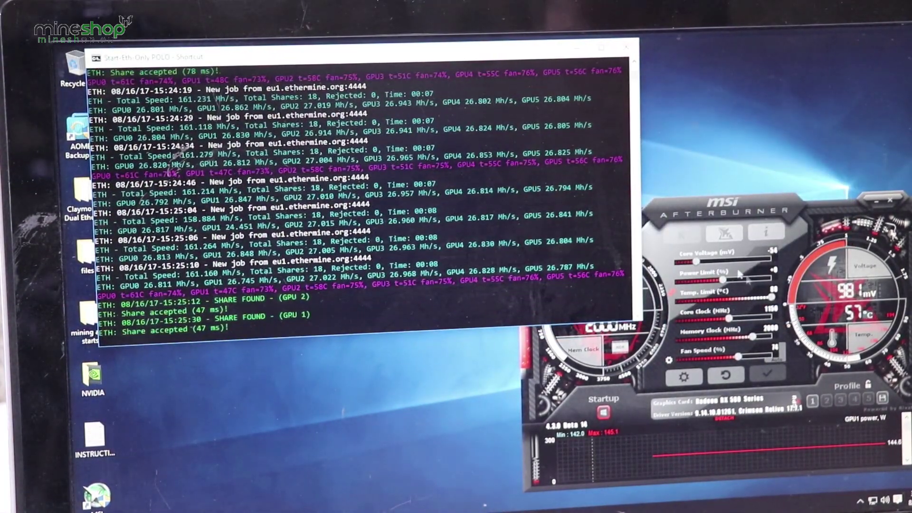
{"action": "left_click", "coordinate": [736, 206]}
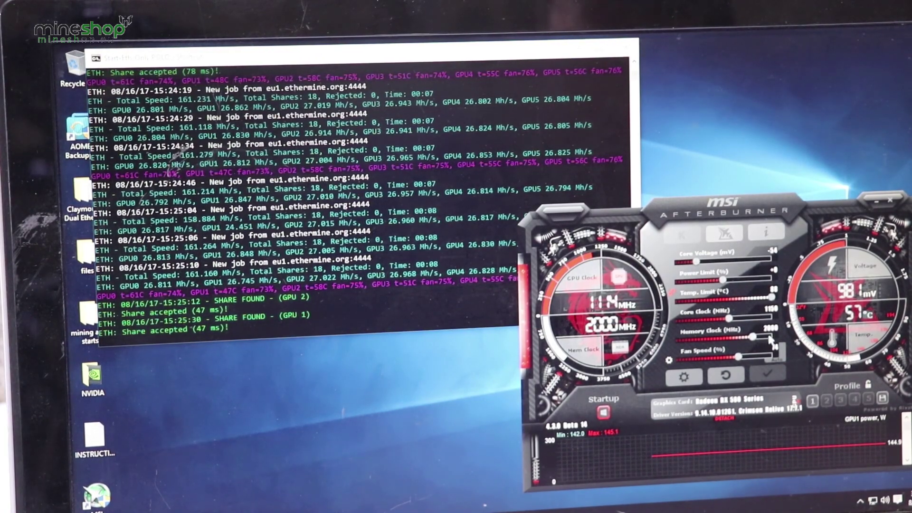
{"action": "left_click_drag", "start_coordinate": [772, 341], "coordinate": [777, 341]}
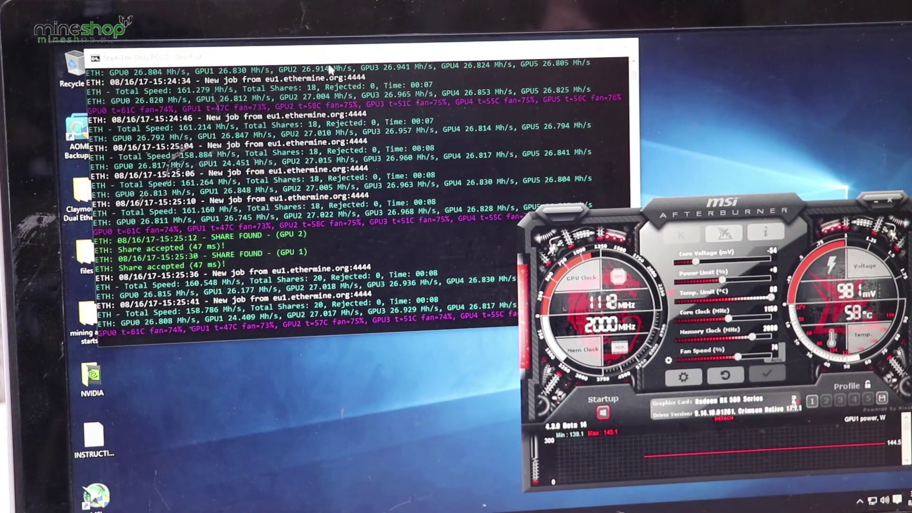
{"action": "left_click", "coordinate": [330, 69]}
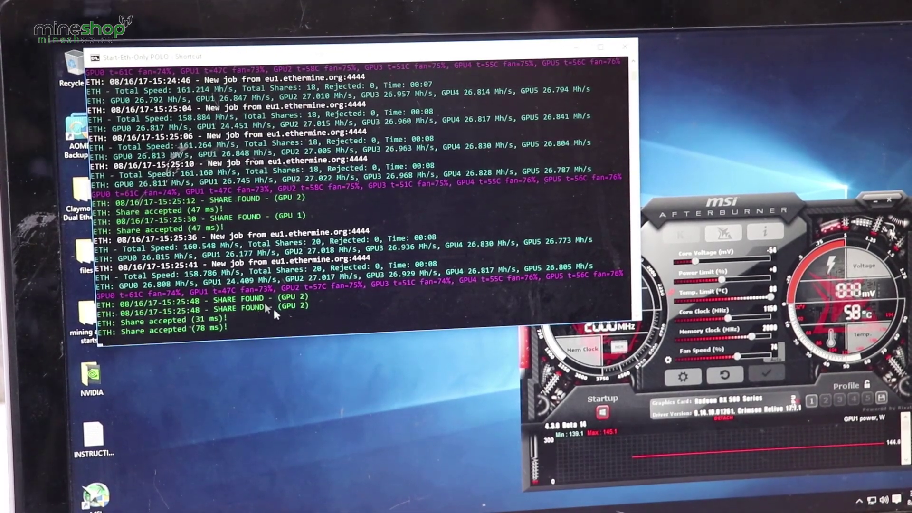
{"action": "left_click", "coordinate": [769, 218]}
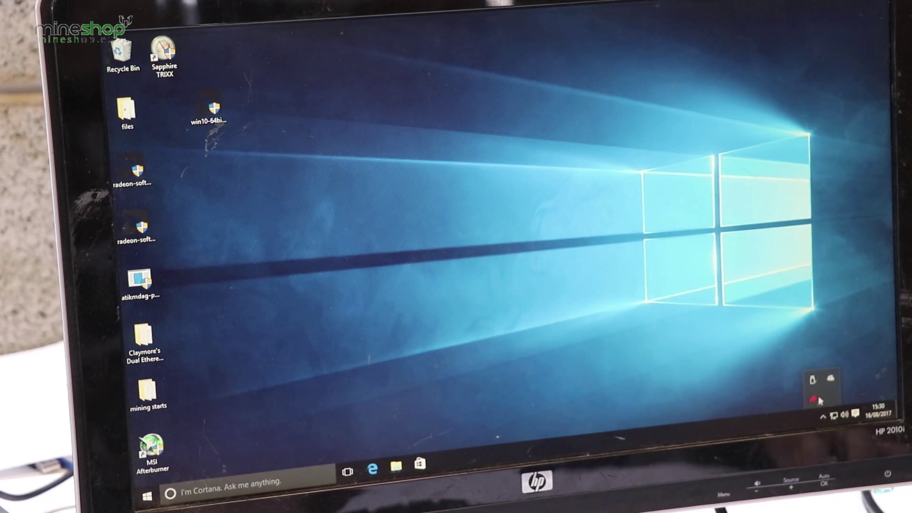
- Launch Radeon Settings from the tray and go to Gaming > Global Settings
{"action": "right_click", "coordinate": [816, 401]}
{"action": "left_click", "coordinate": [846, 349]}
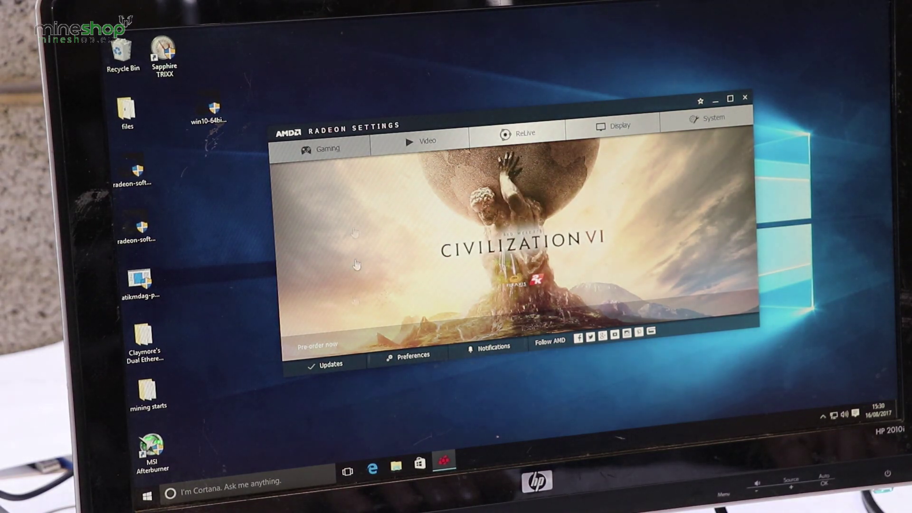
{"action": "left_click", "coordinate": [331, 158]}
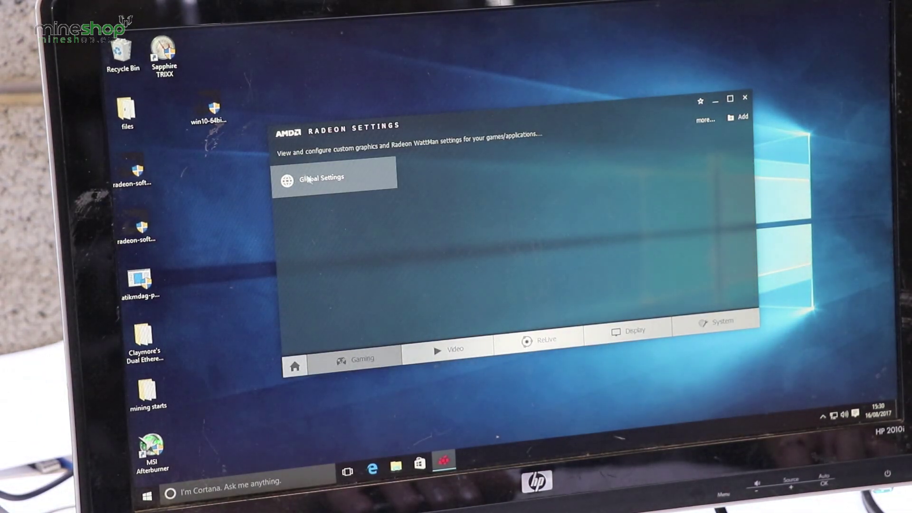
{"action": "left_click", "coordinate": [307, 179]}
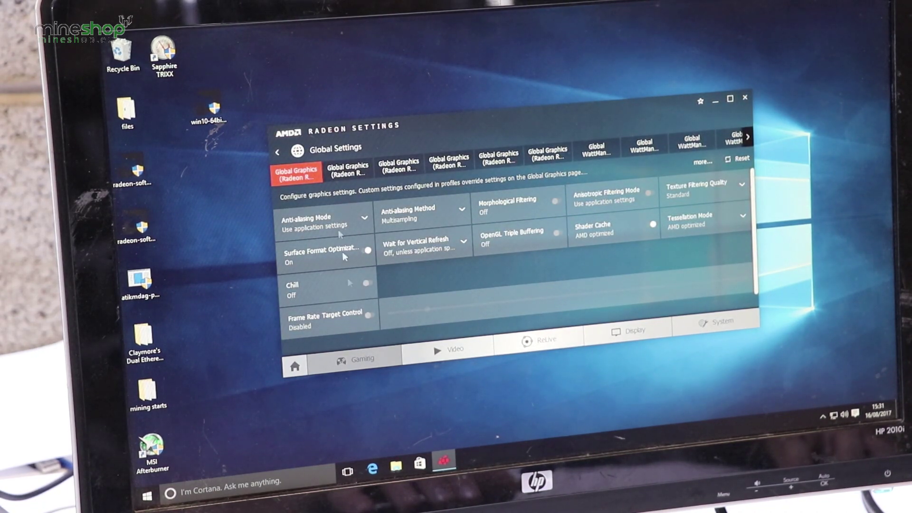
- Lower the WattMan maximum memory frequency to 2000 MHz on the first two cards, window maximised
{"action": "left_click", "coordinate": [597, 147]}
{"action": "left_click", "coordinate": [729, 100]}
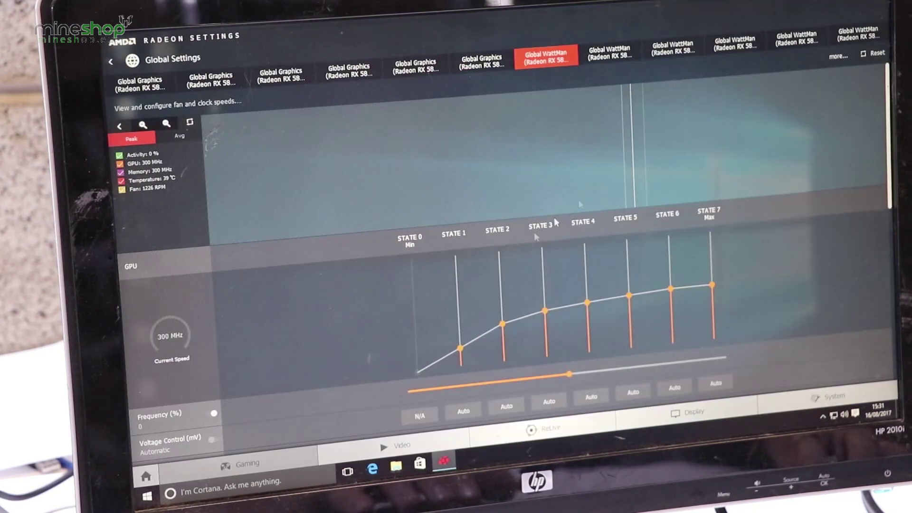
{"action": "scroll", "coordinate": [552, 274], "scroll_direction": "down", "scroll_amount": 2}
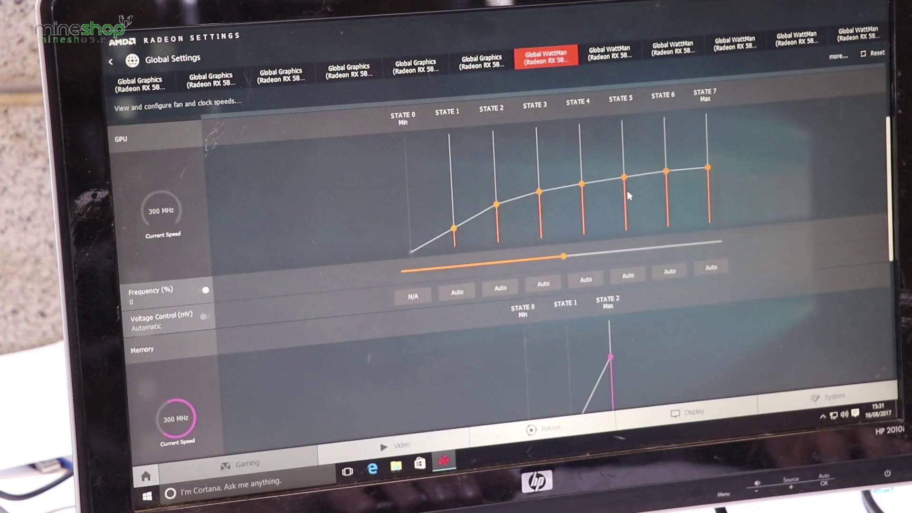
{"action": "scroll", "coordinate": [603, 220], "scroll_direction": "up", "scroll_amount": 2}
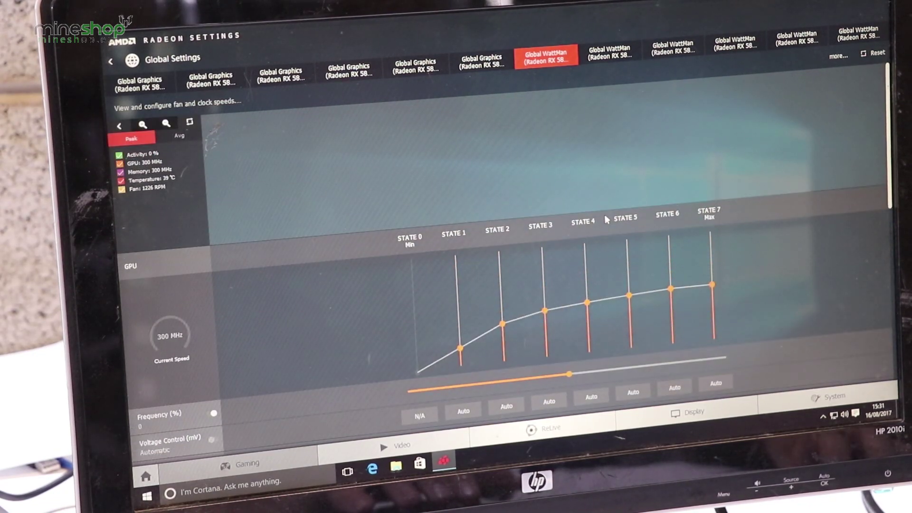
{"action": "scroll", "coordinate": [606, 219], "scroll_direction": "down", "scroll_amount": 2}
{"action": "scroll", "coordinate": [607, 218], "scroll_direction": "down", "scroll_amount": 2}
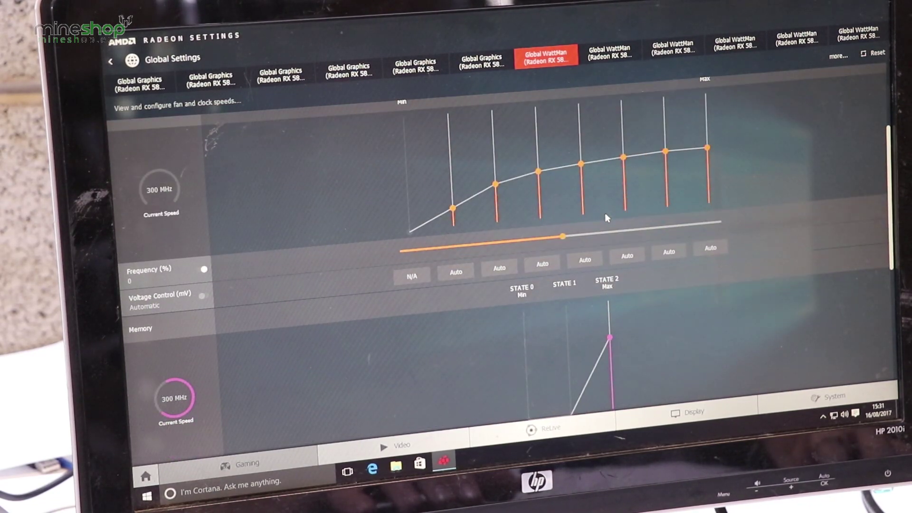
{"action": "scroll", "coordinate": [605, 217], "scroll_direction": "down", "scroll_amount": 2}
{"action": "scroll", "coordinate": [586, 317], "scroll_direction": "down", "scroll_amount": 2}
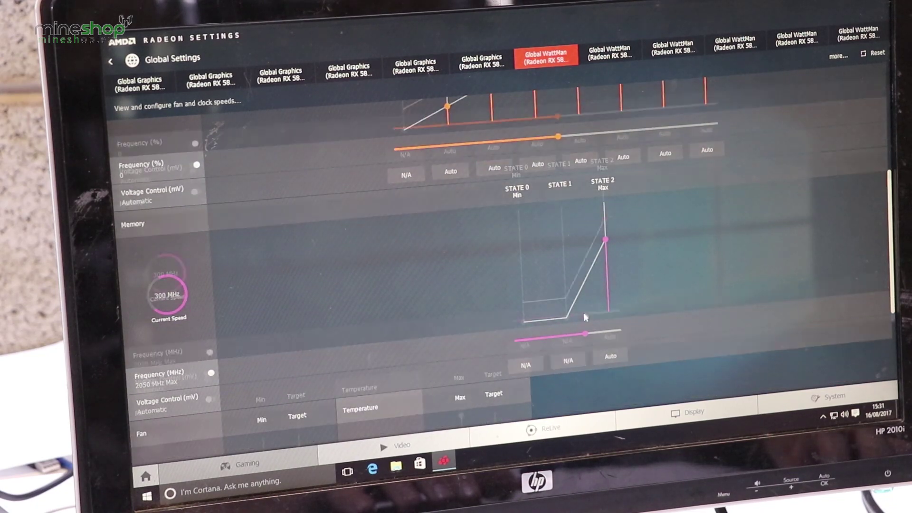
{"action": "left_click_drag", "start_coordinate": [585, 303], "coordinate": [577, 308]}
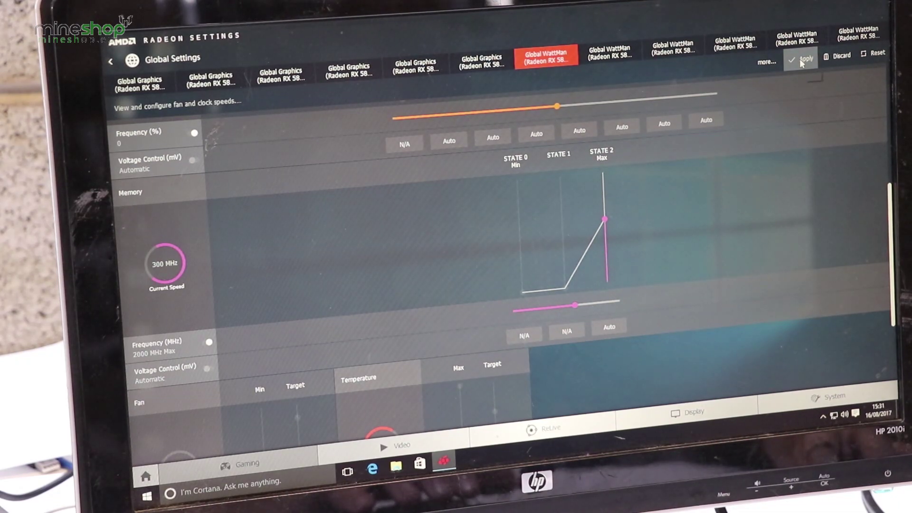
{"action": "left_click", "coordinate": [609, 54]}
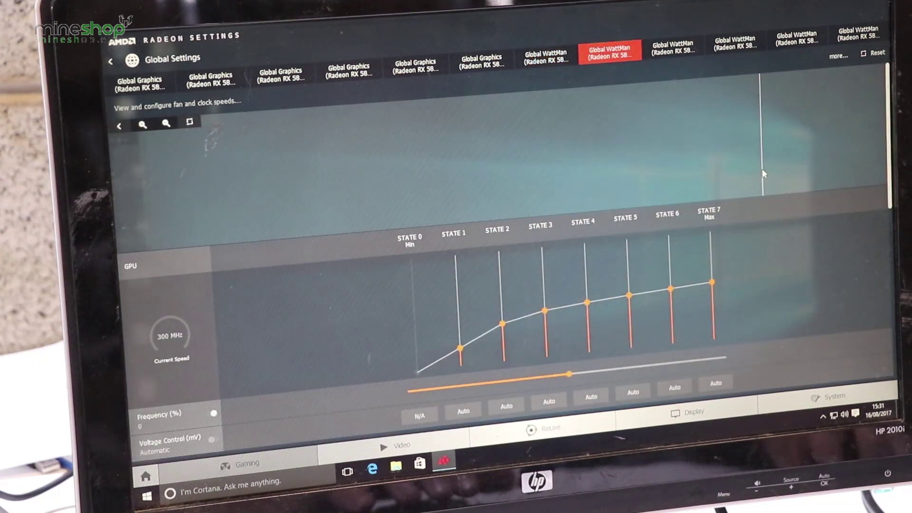
{"action": "scroll", "coordinate": [702, 244], "scroll_direction": "down", "scroll_amount": 5}
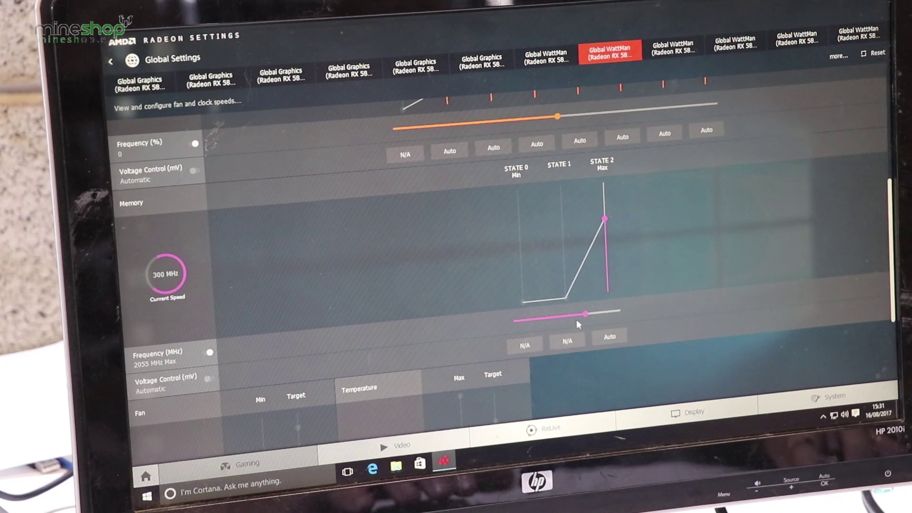
{"action": "left_click_drag", "start_coordinate": [582, 312], "coordinate": [577, 317]}
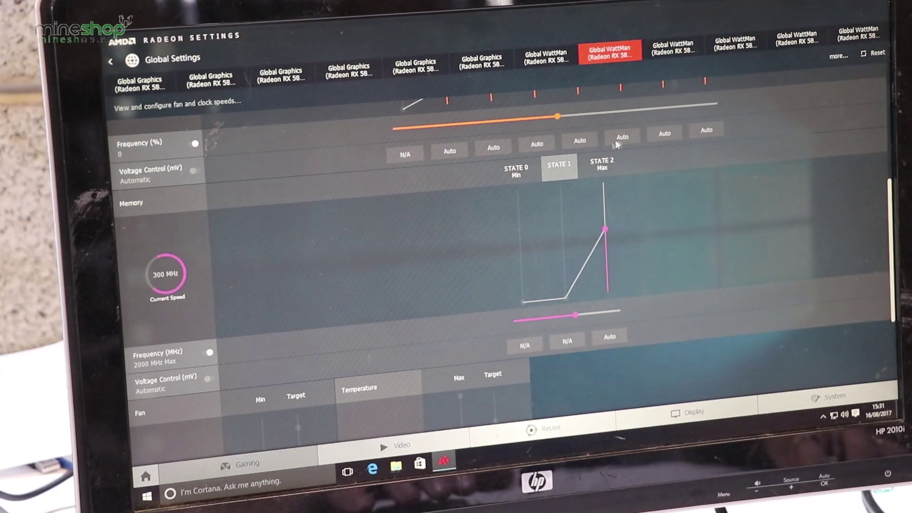
{"action": "left_click", "coordinate": [673, 52]}
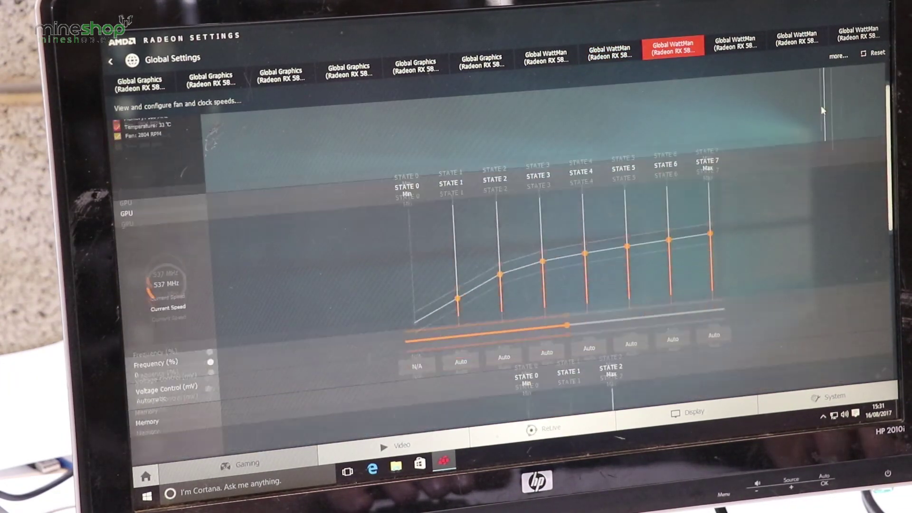
{"action": "scroll", "coordinate": [820, 106], "scroll_direction": "down", "scroll_amount": 2}
{"action": "scroll", "coordinate": [812, 119], "scroll_direction": "down", "scroll_amount": 3}
{"action": "scroll", "coordinate": [798, 115], "scroll_direction": "down", "scroll_amount": 1}
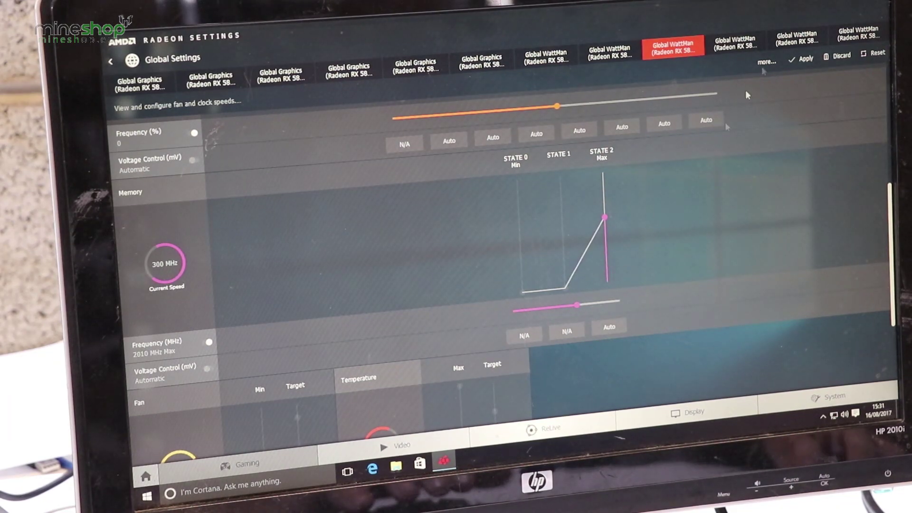
- Set the remaining cards' memory frequency to 2000 MHz and apply each change
{"action": "left_click", "coordinate": [738, 46]}
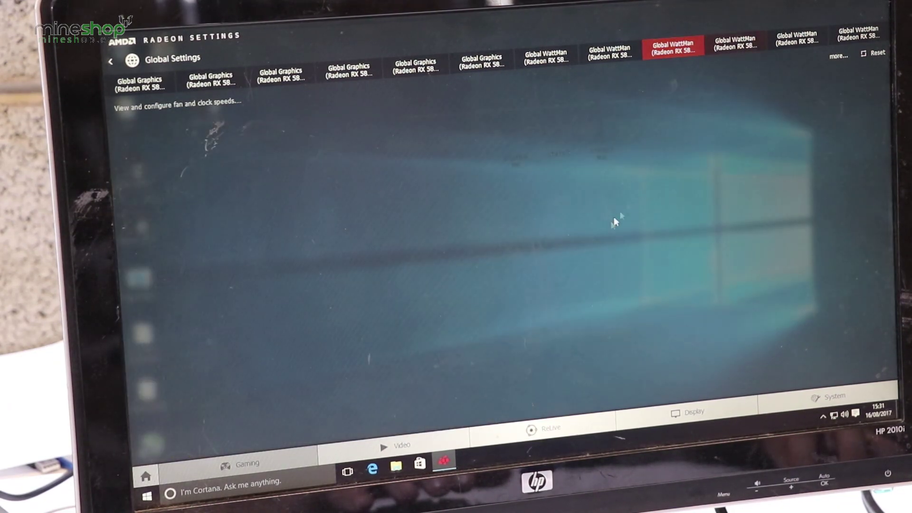
{"action": "scroll", "coordinate": [654, 244], "scroll_direction": "down", "scroll_amount": 5}
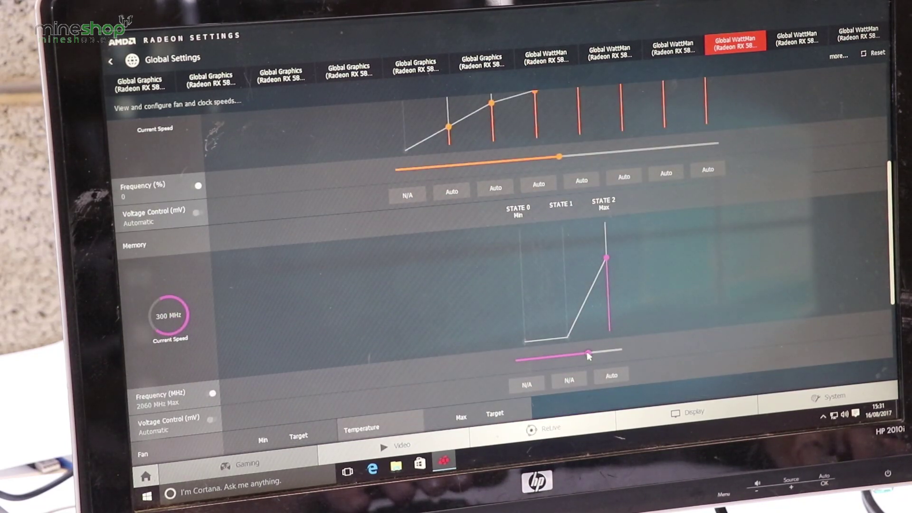
{"action": "left_click_drag", "start_coordinate": [583, 355], "coordinate": [576, 357]}
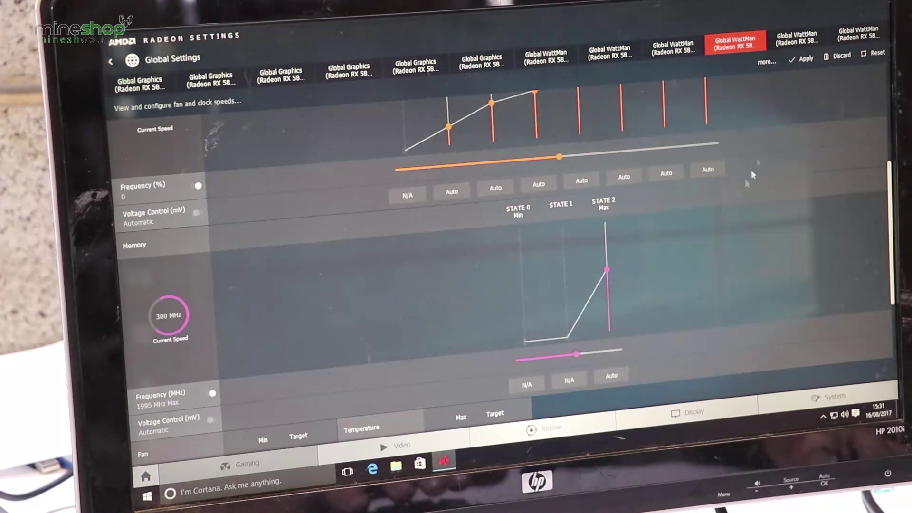
{"action": "left_click", "coordinate": [798, 43]}
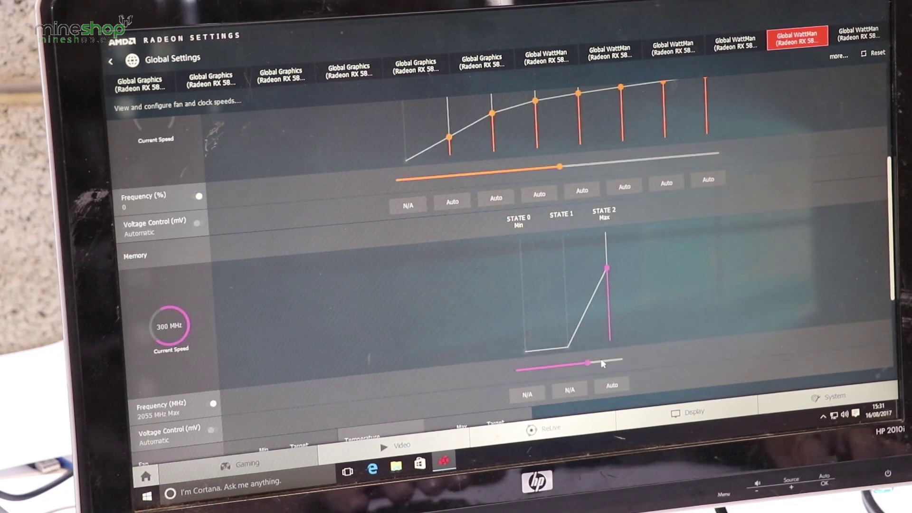
{"action": "left_click", "coordinate": [577, 362]}
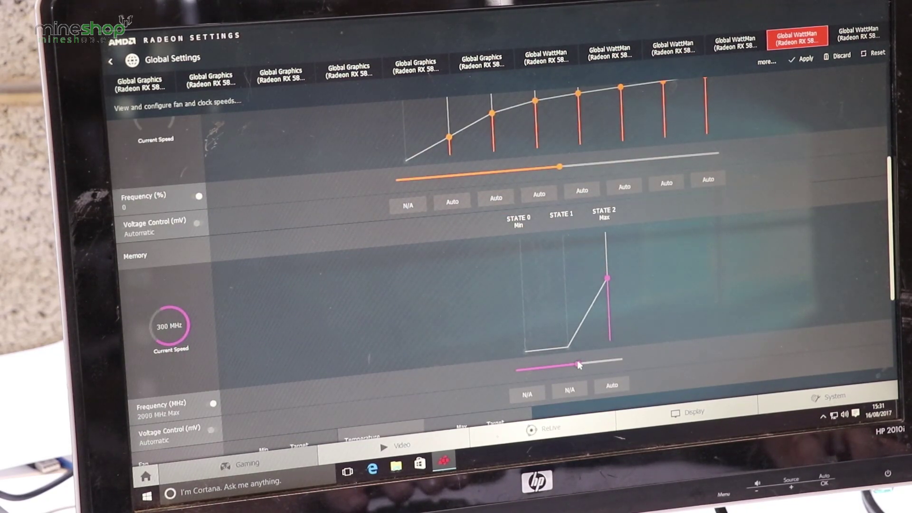
{"action": "left_click", "coordinate": [795, 60]}
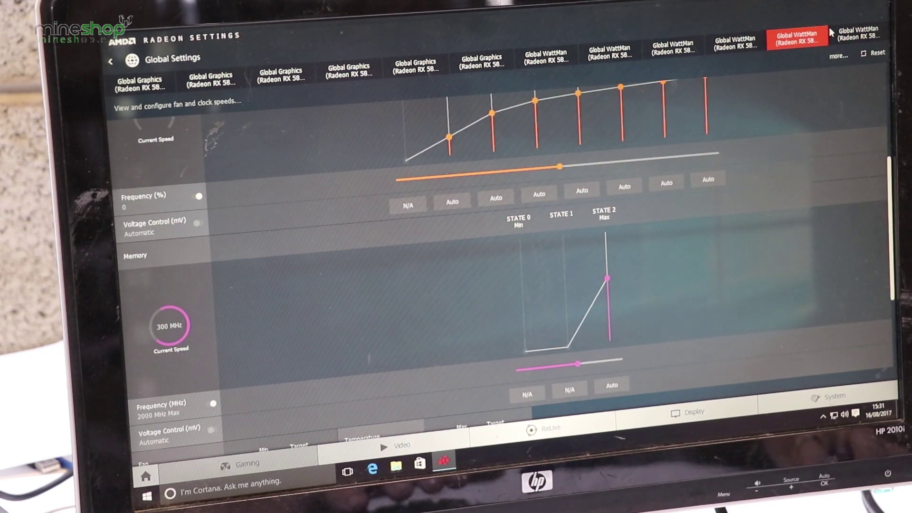
{"action": "left_click", "coordinate": [855, 35]}
{"action": "scroll", "coordinate": [721, 180], "scroll_direction": "down", "scroll_amount": 2}
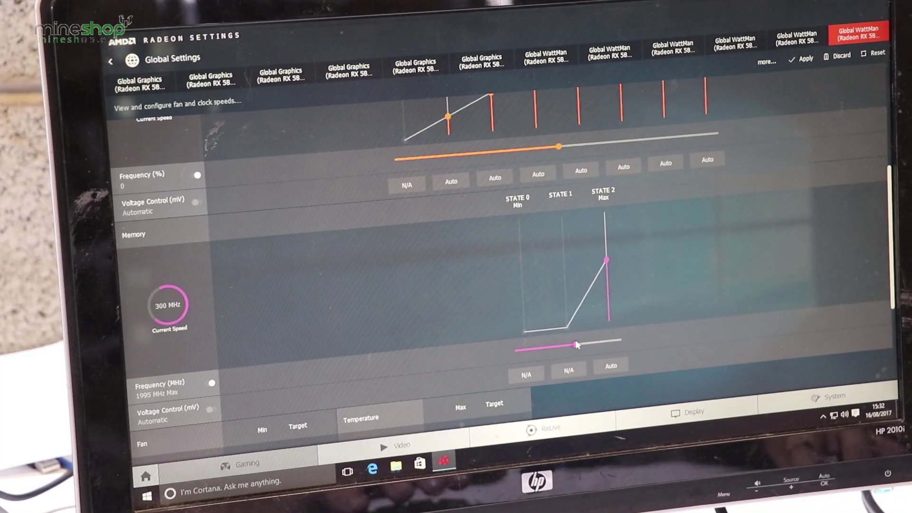
{"action": "left_click", "coordinate": [802, 60]}
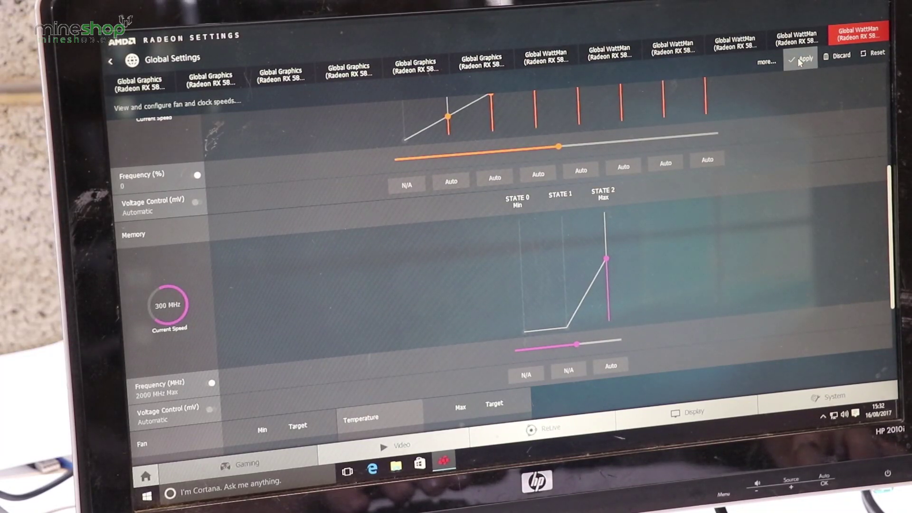
- Close Radeon Settings, run start.bat in the Claymore folder and bring the miner console into view
{"action": "left_click", "coordinate": [855, 3]}
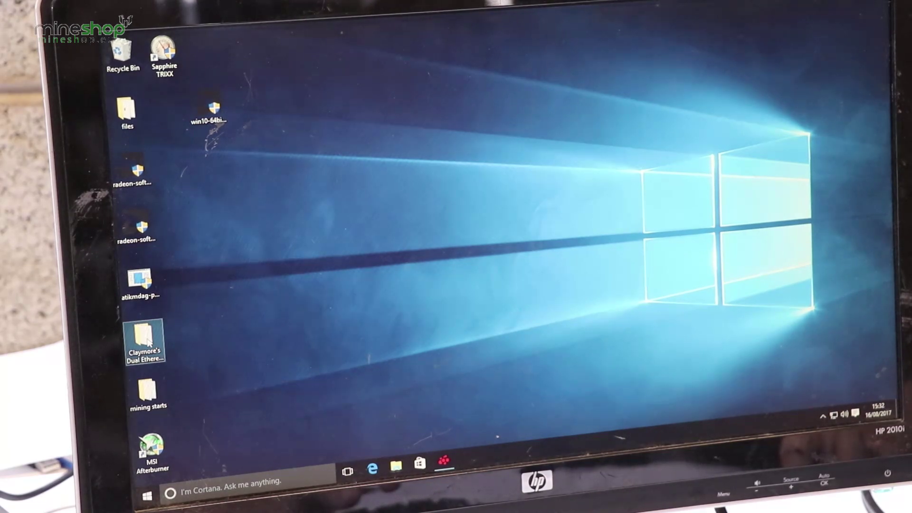
{"action": "double_click", "coordinate": [144, 341]}
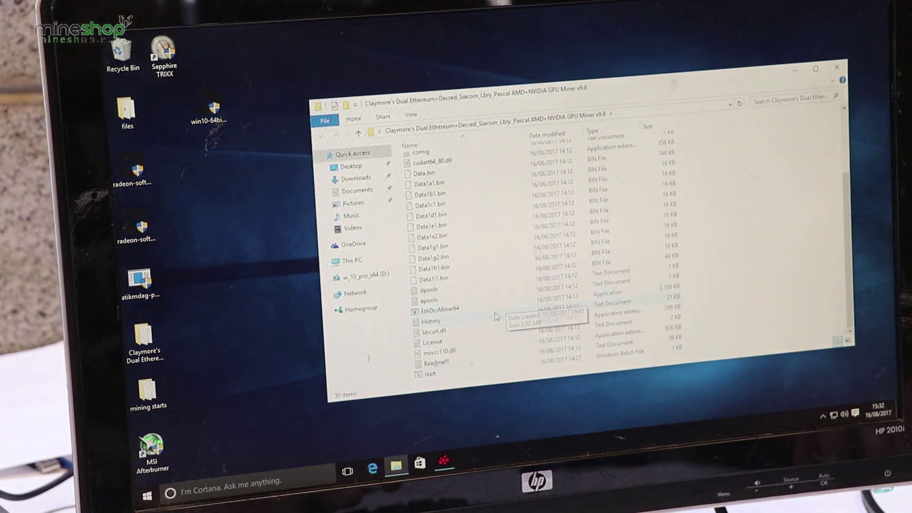
{"action": "double_click", "coordinate": [429, 374]}
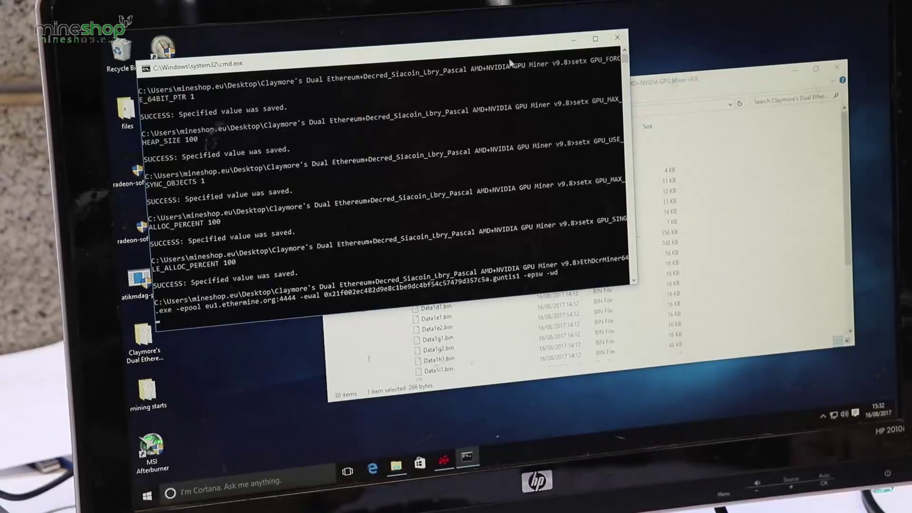
{"action": "left_click_drag", "start_coordinate": [493, 52], "coordinate": [659, 93]}
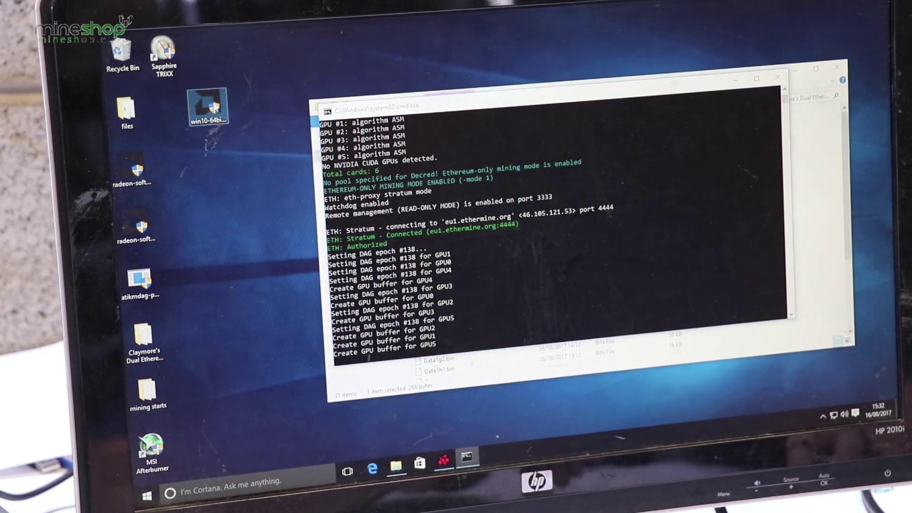
- Move the Radeon installer icon lower on the desktop while the DAG builds
{"action": "mouse_move", "coordinate": [224, 99]}
{"action": "left_mouse_down"}
{"action": "mouse_move", "coordinate": [191, 159]}
{"action": "mouse_move", "coordinate": [201, 181]}
{"action": "left_mouse_up"}
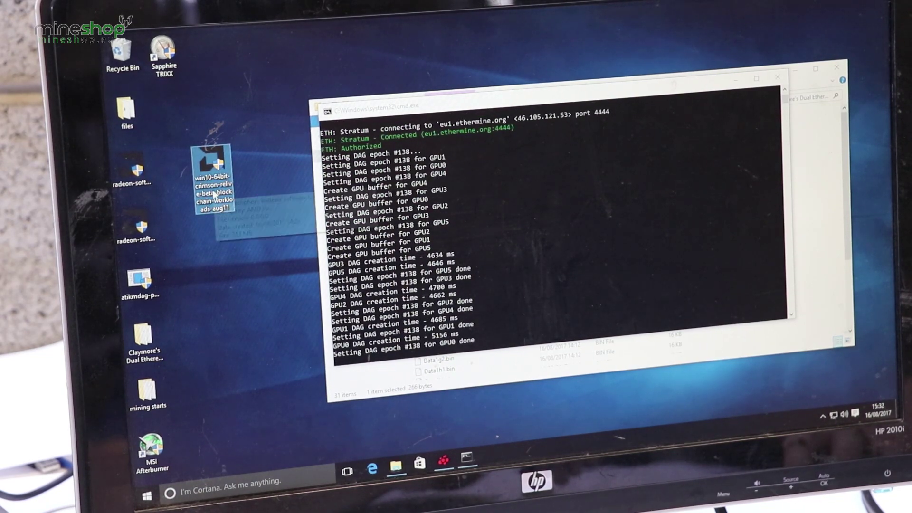